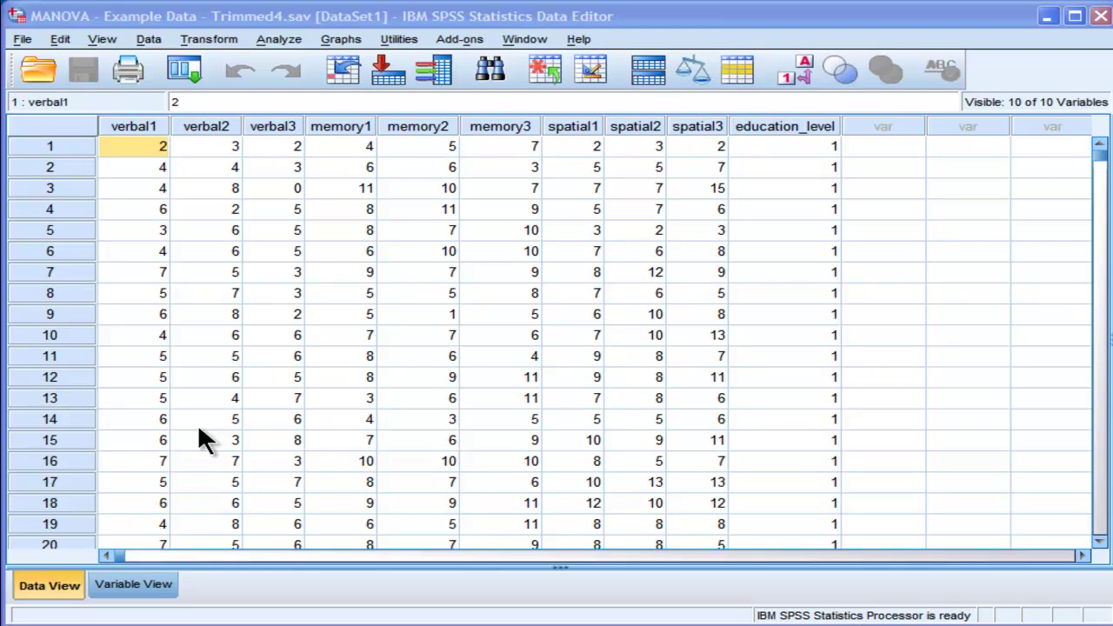
Step: Select the verbal1 column and drag across the subscale columns through spatial3 in Data View
click(153, 148)
click(194, 151)
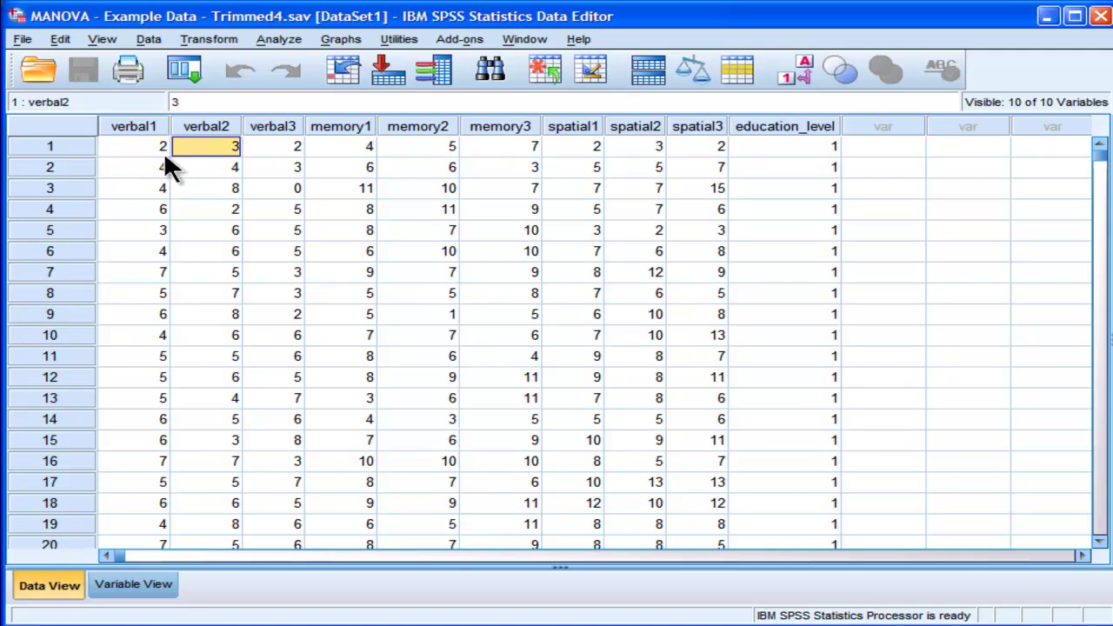
click(139, 127)
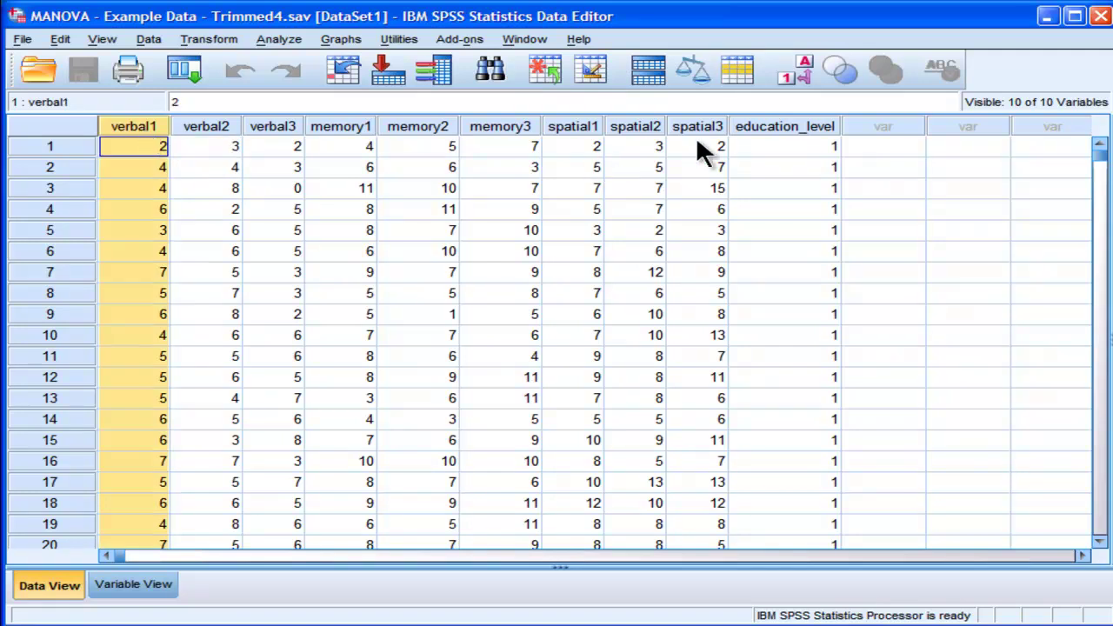
drag(693, 126, 122, 146)
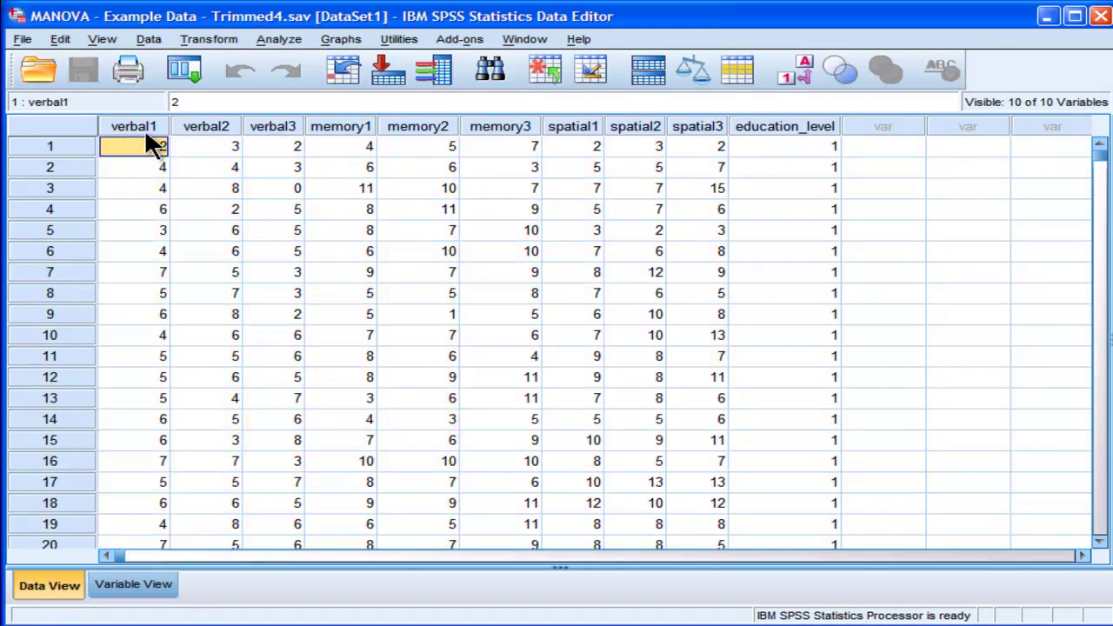
Step: Select the verbal1–3, memory1–3, spatial1–3 and education_level columns one by one
click(146, 128)
click(214, 126)
click(261, 126)
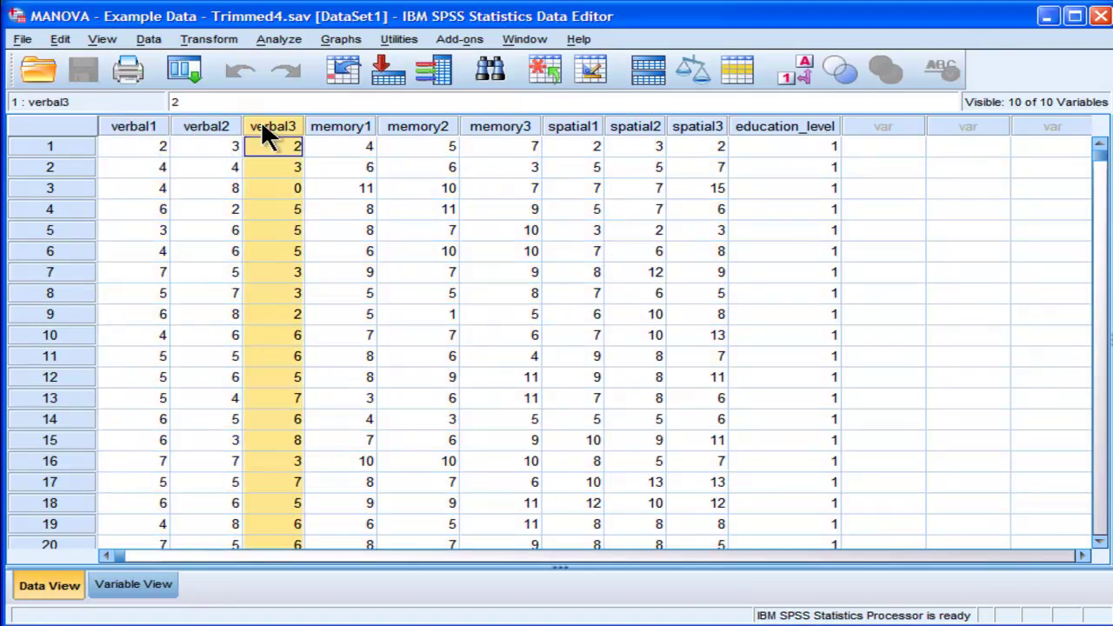
click(324, 126)
click(438, 127)
click(525, 127)
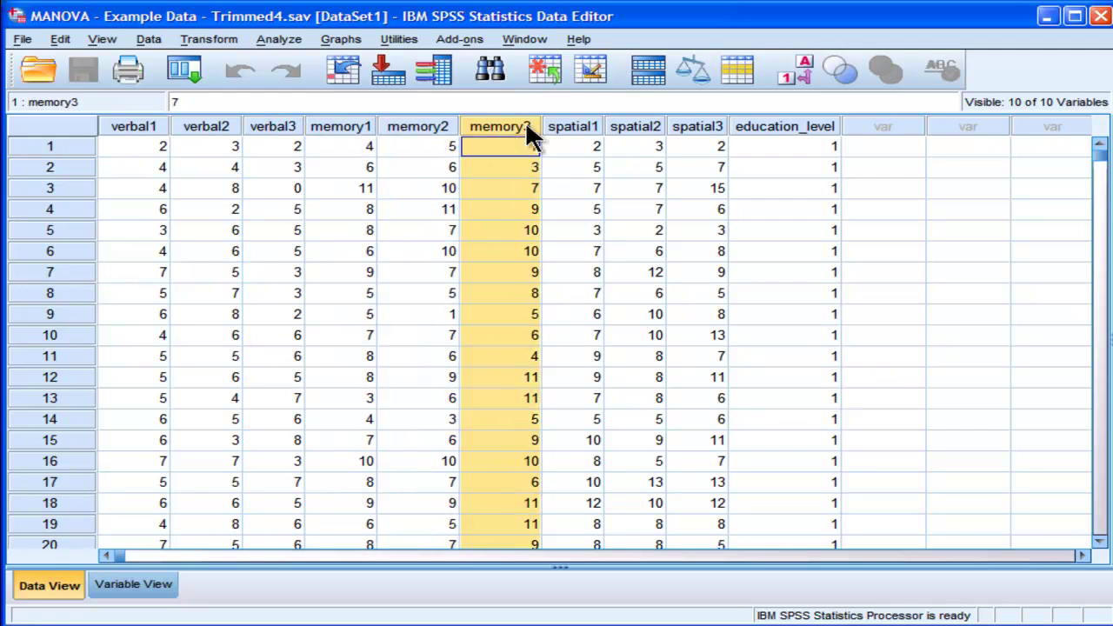
click(578, 127)
click(636, 127)
click(701, 127)
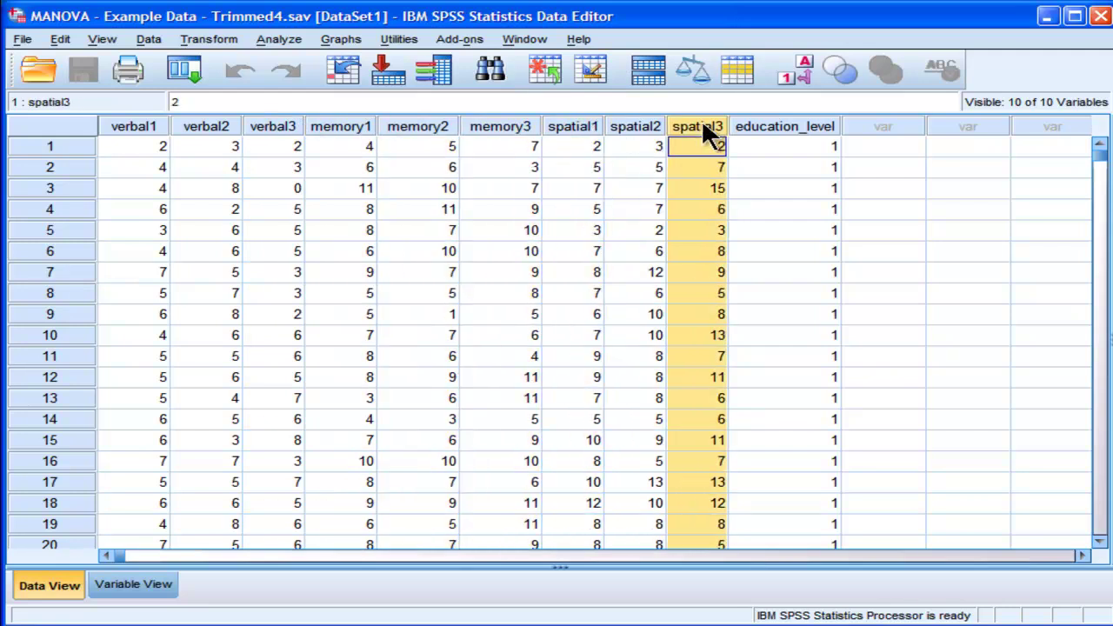
click(809, 126)
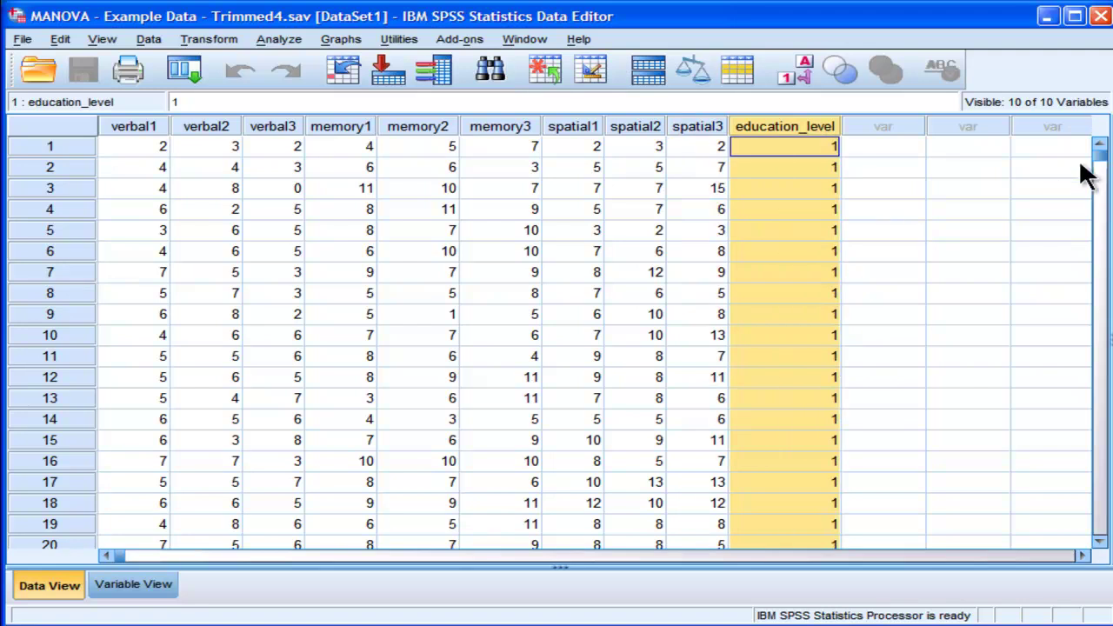
mouse_move(1097, 155)
mouse_down()
mouse_move(1096, 517)
mouse_move(1097, 149)
mouse_up()
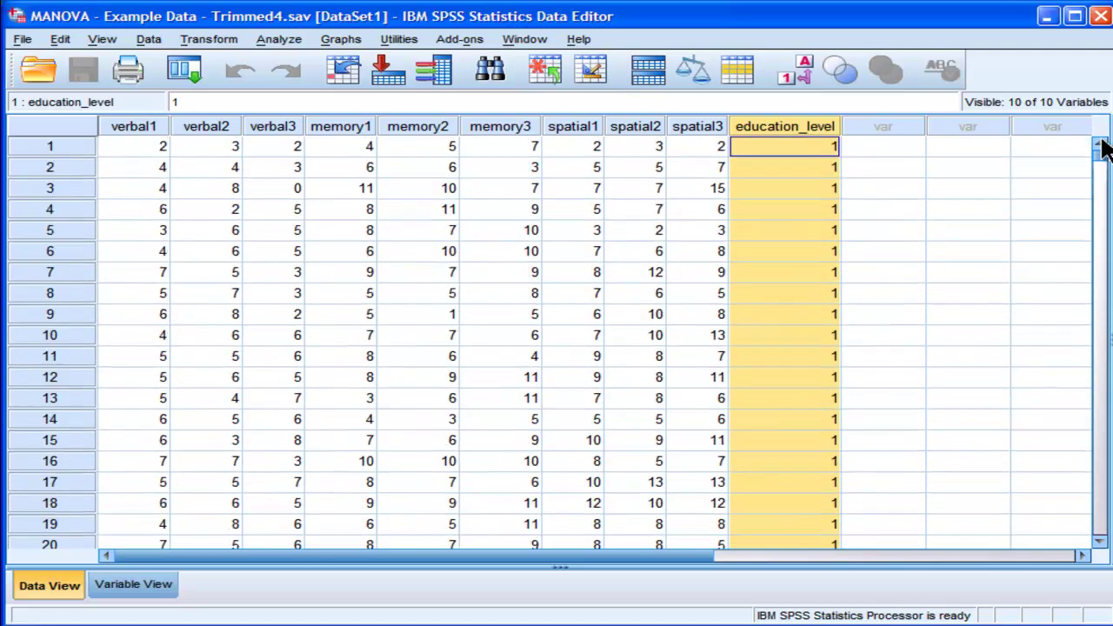
Step: Highlight the verbal1 through spatial3 subscale columns, then clear the highlight
click(165, 128)
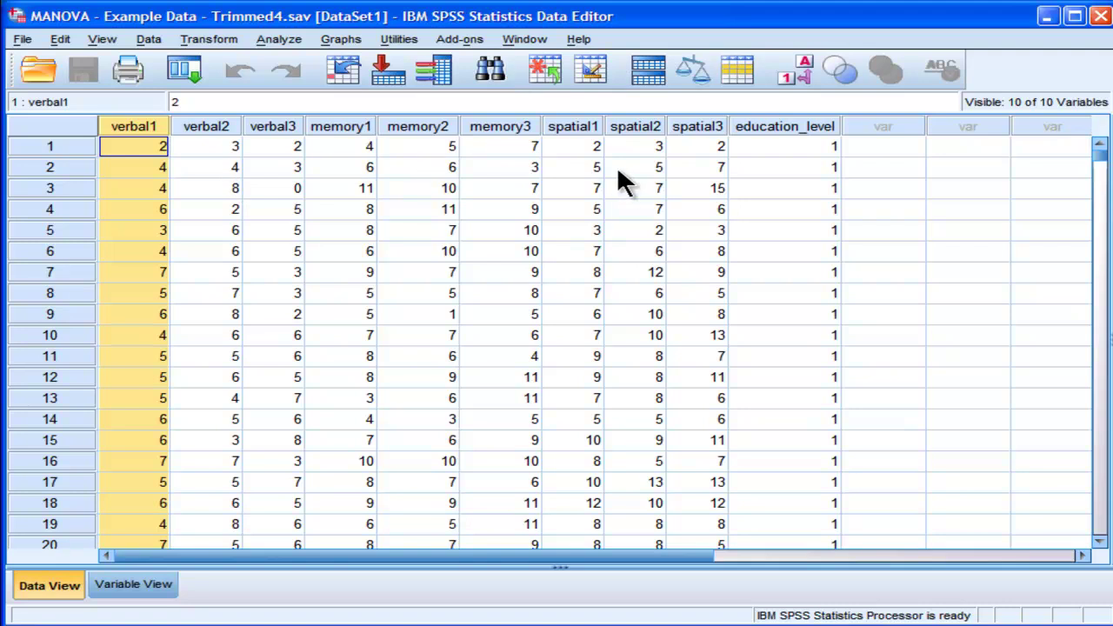
click(704, 148)
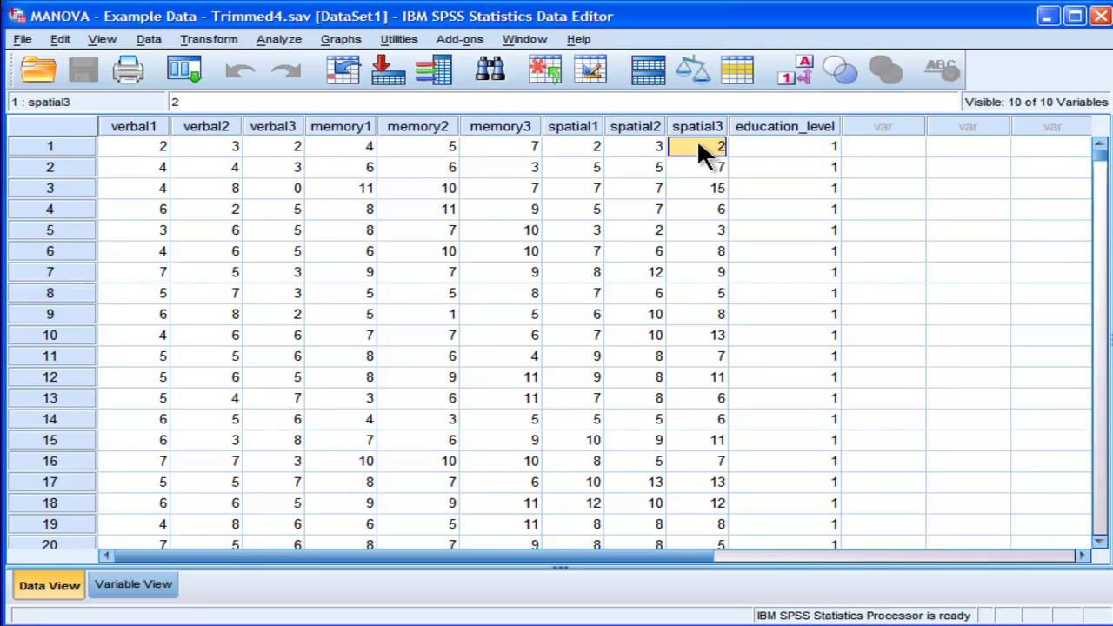
click(152, 141)
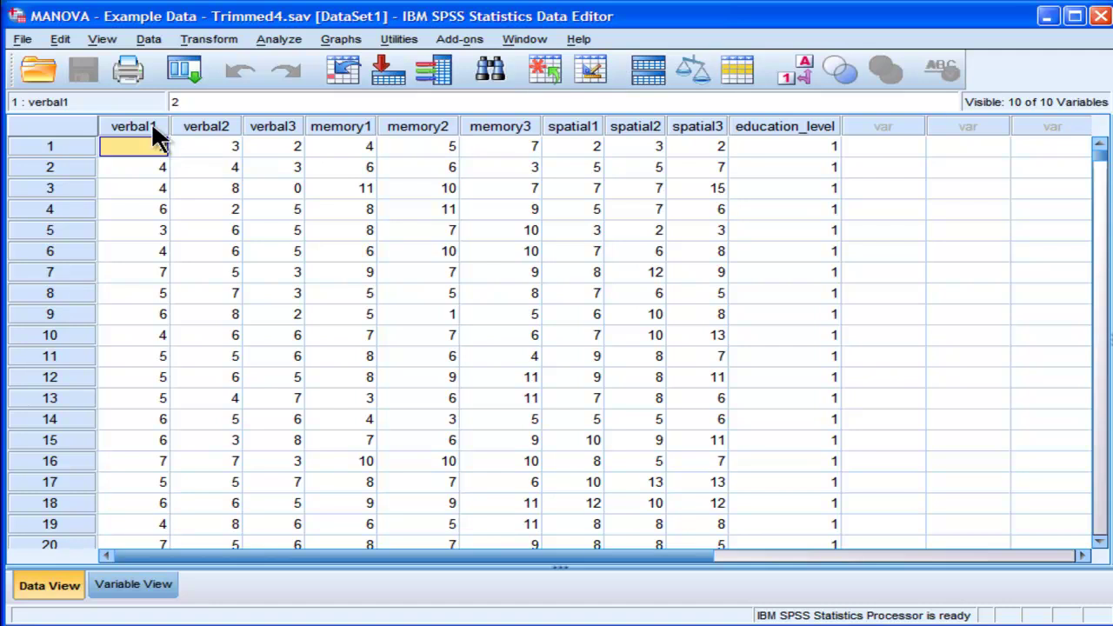
drag(154, 129, 701, 122)
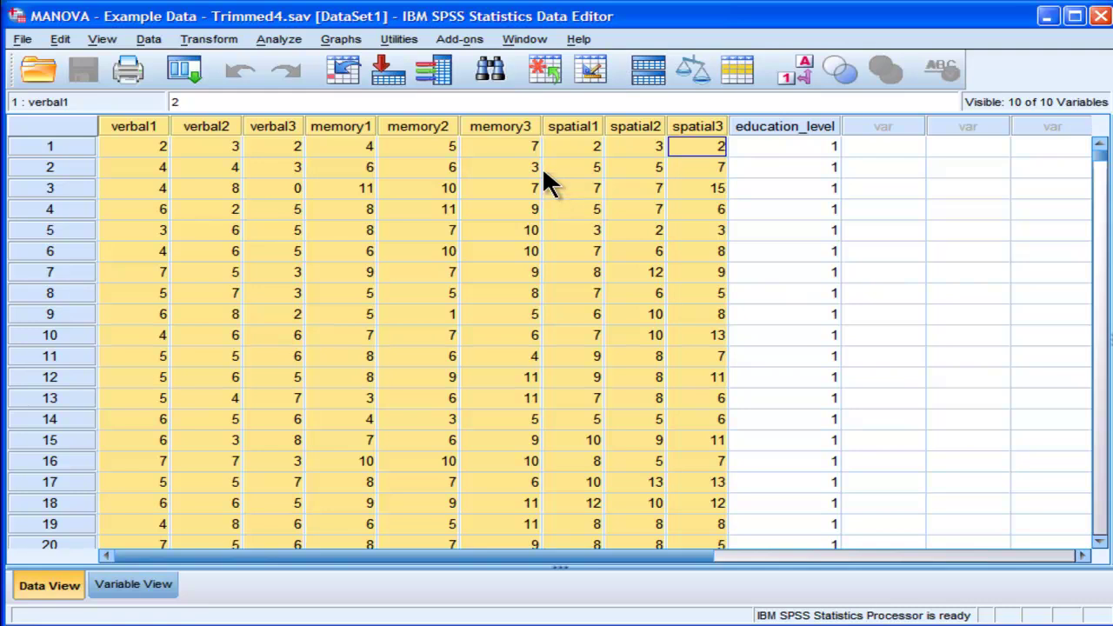
click(414, 146)
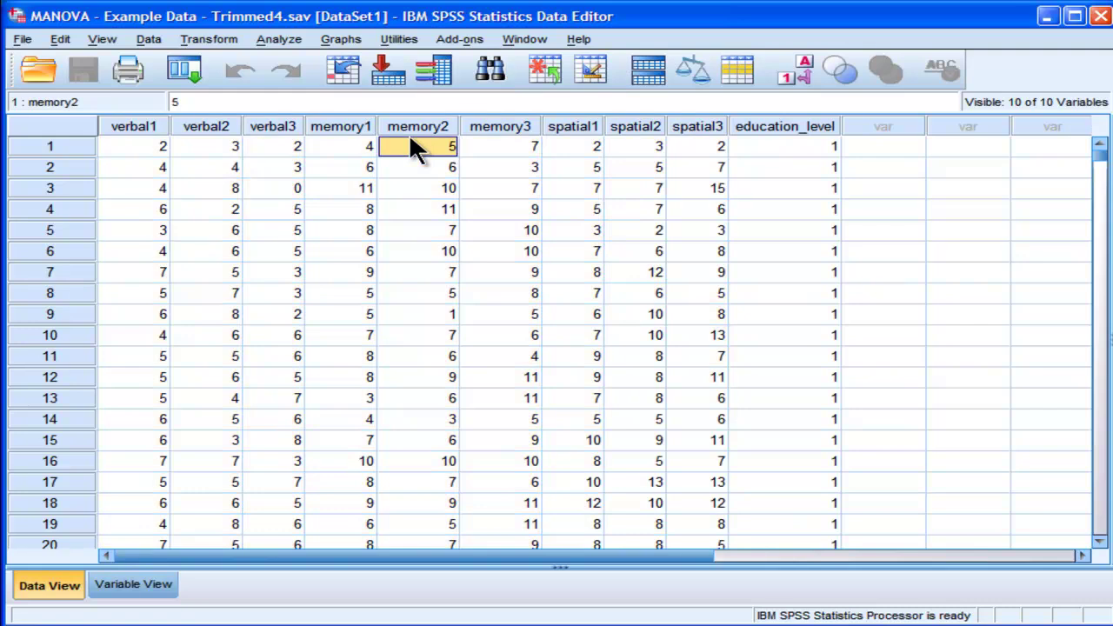
Step: In General Linear Model > Multivariate, make verbal1–spatial3 the dependents and education_level the fixed factor
click(288, 36)
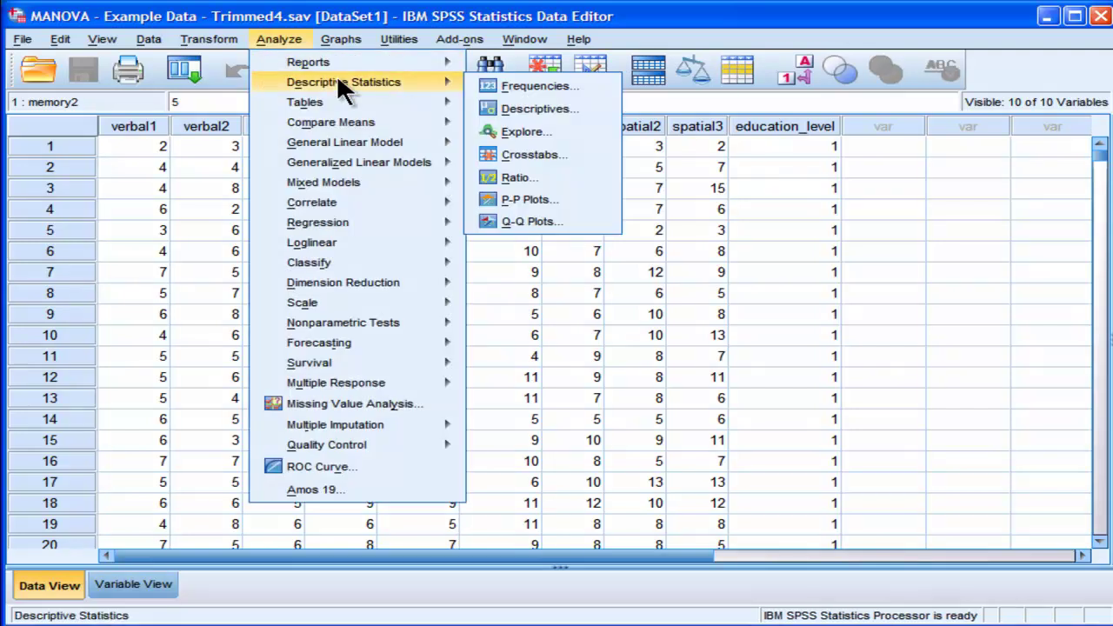
mouse_move(372, 142)
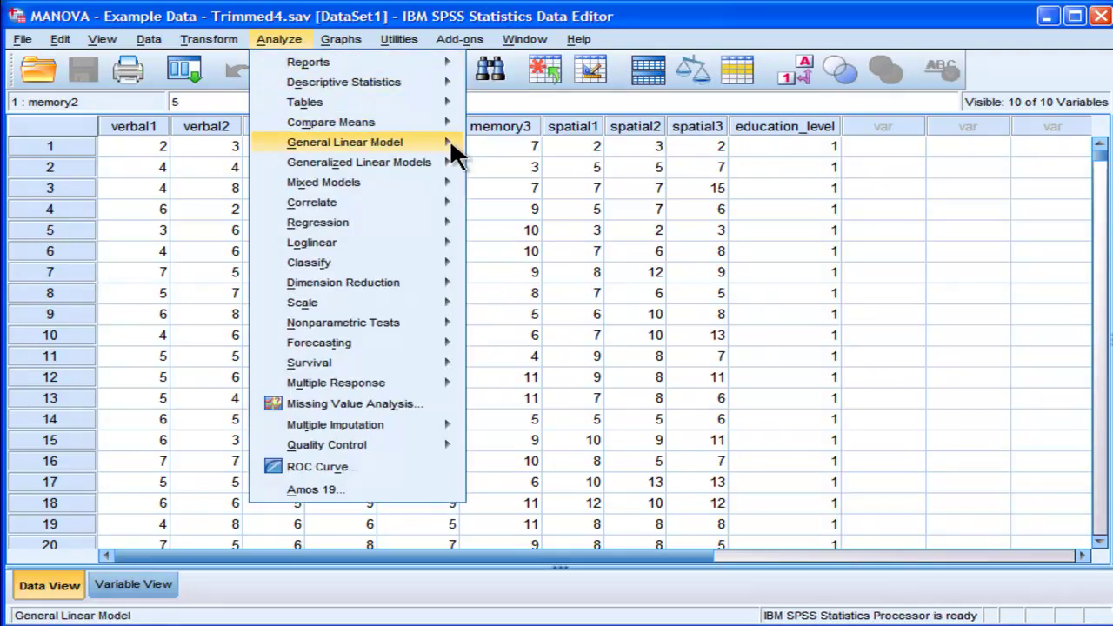
click(521, 170)
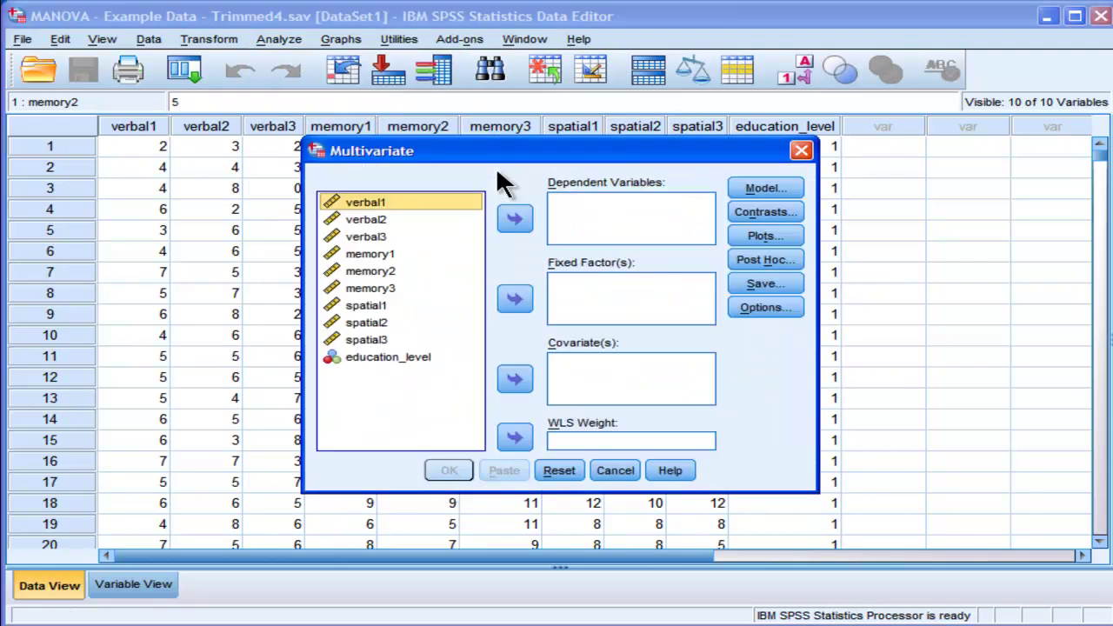
shift+click(366, 339)
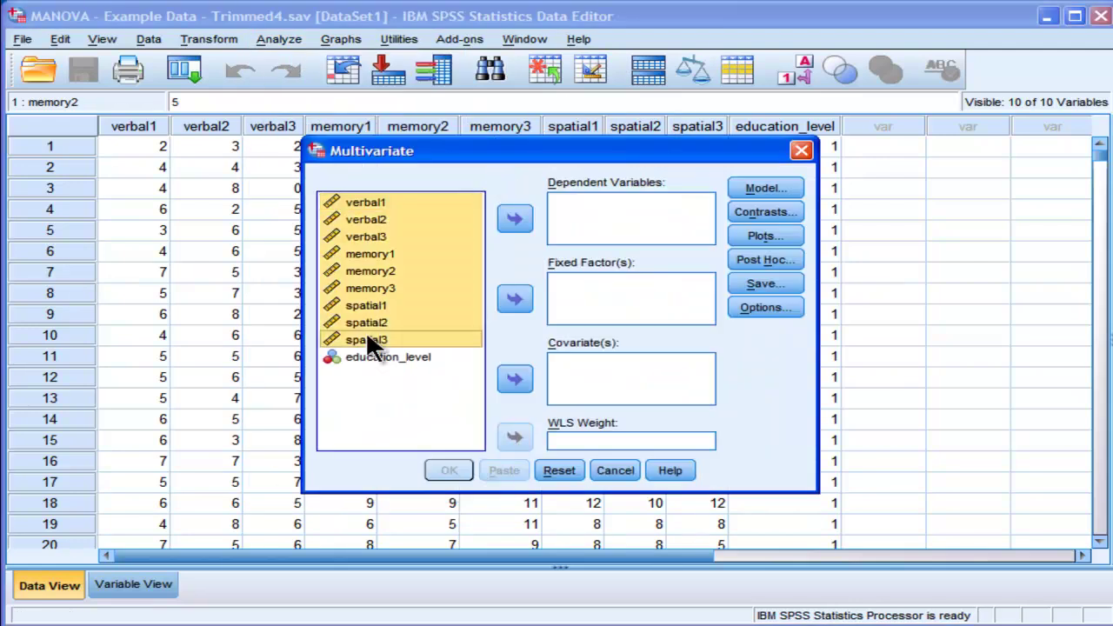
click(515, 221)
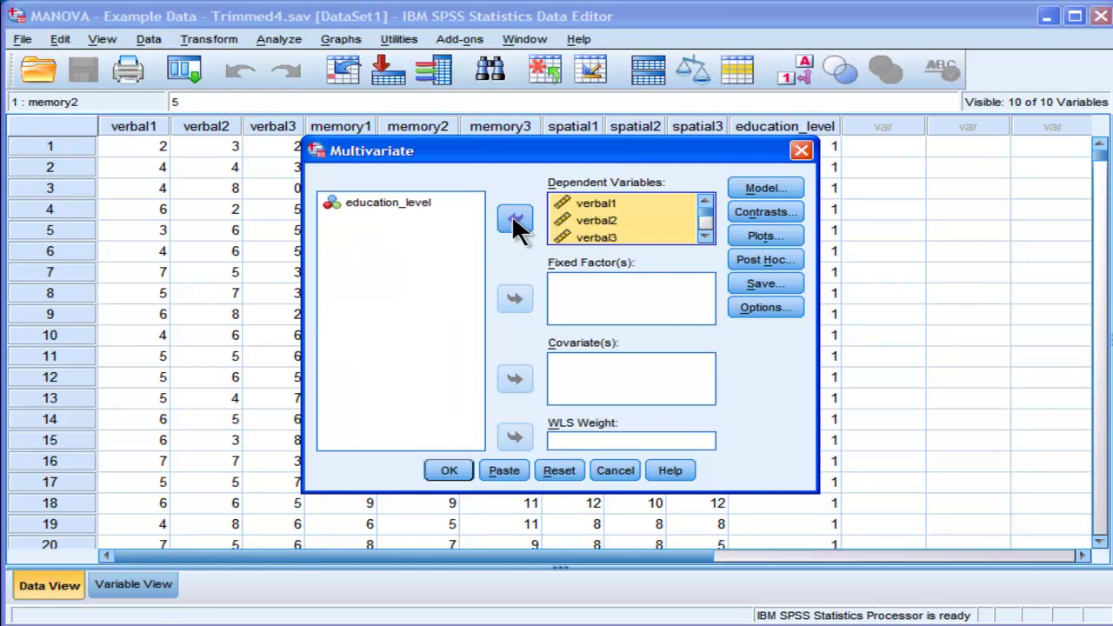
click(385, 202)
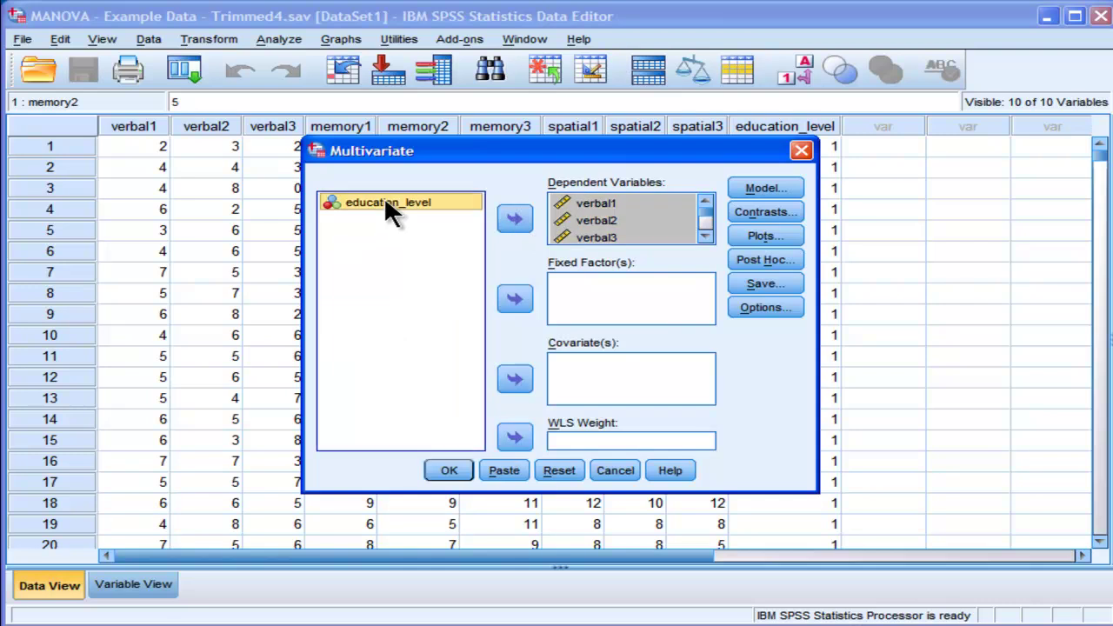
click(515, 298)
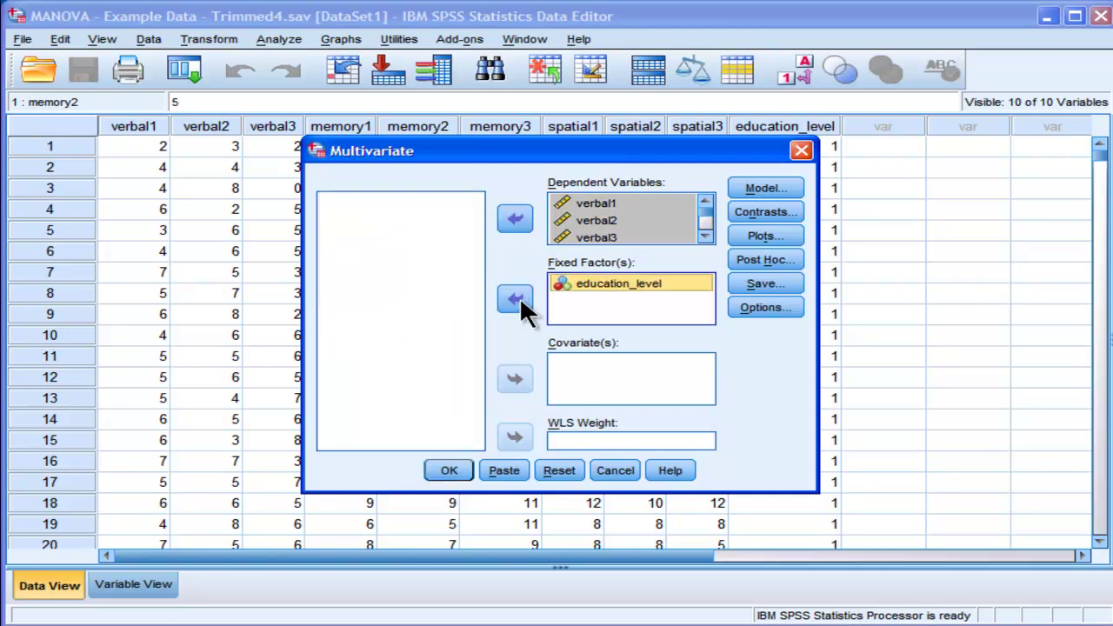
click(581, 287)
Step: Tick Descriptive statistics, Estimates of effect size, Homogeneity tests and Observed power, then confirm
click(765, 311)
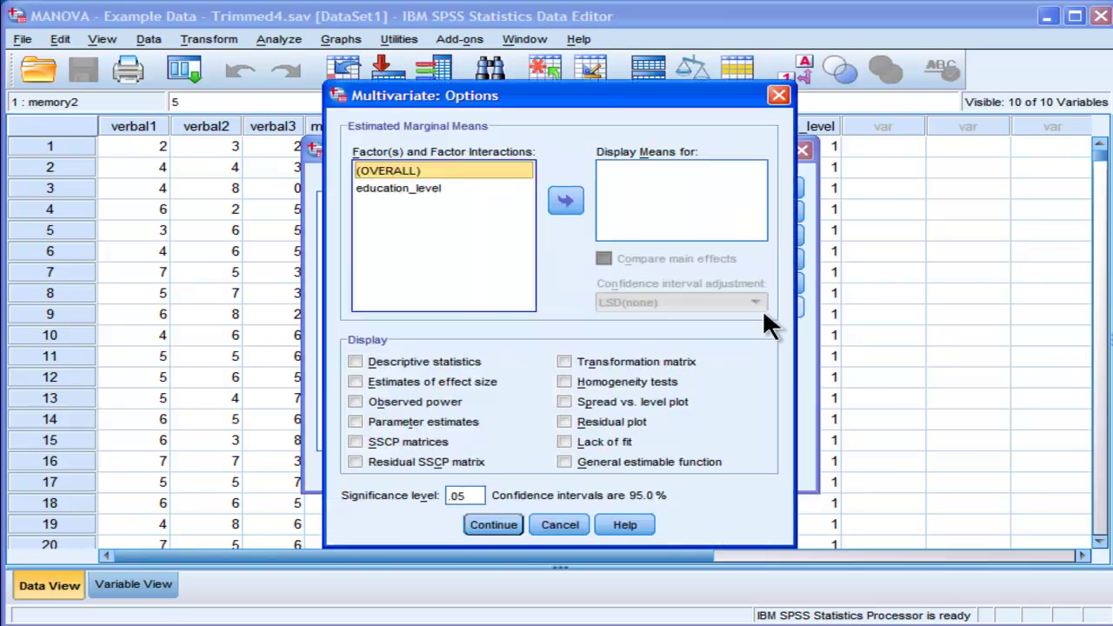
click(393, 360)
click(392, 380)
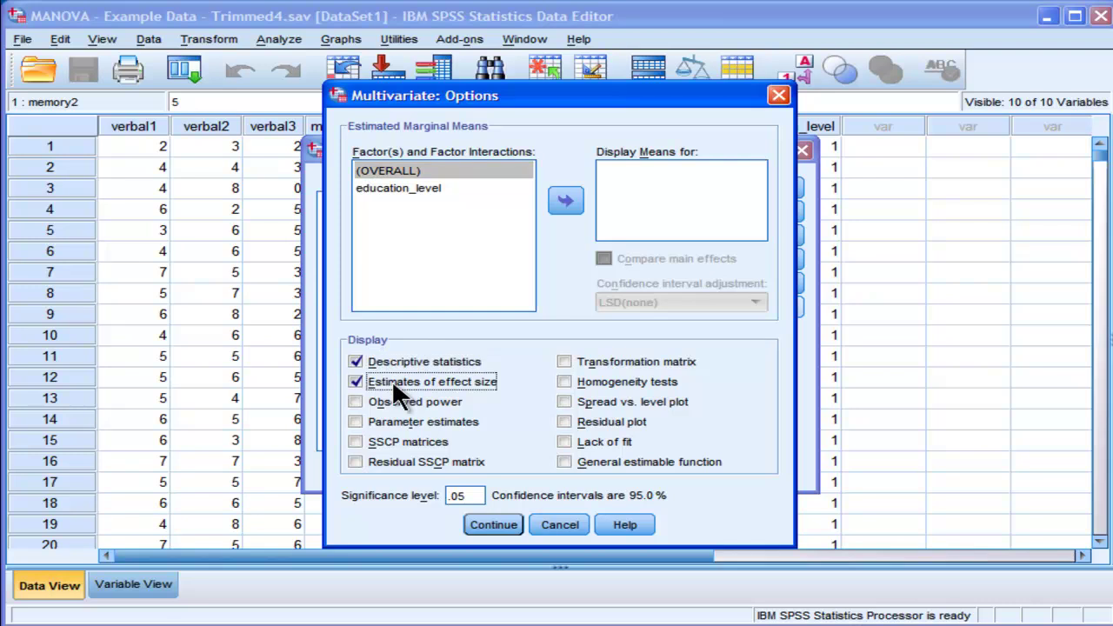
click(599, 382)
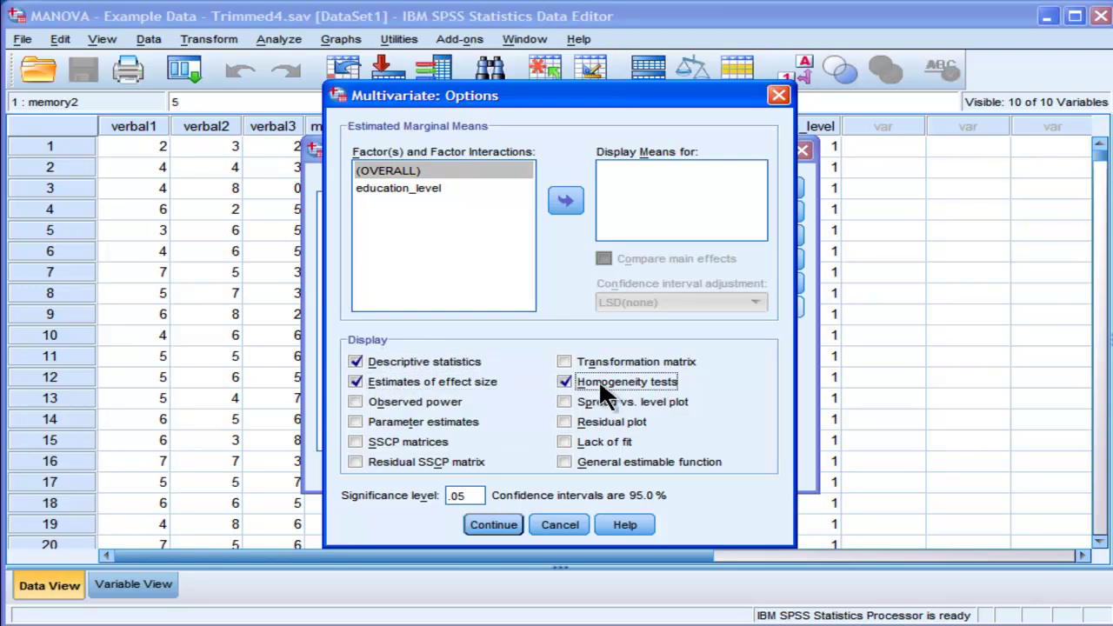
click(440, 401)
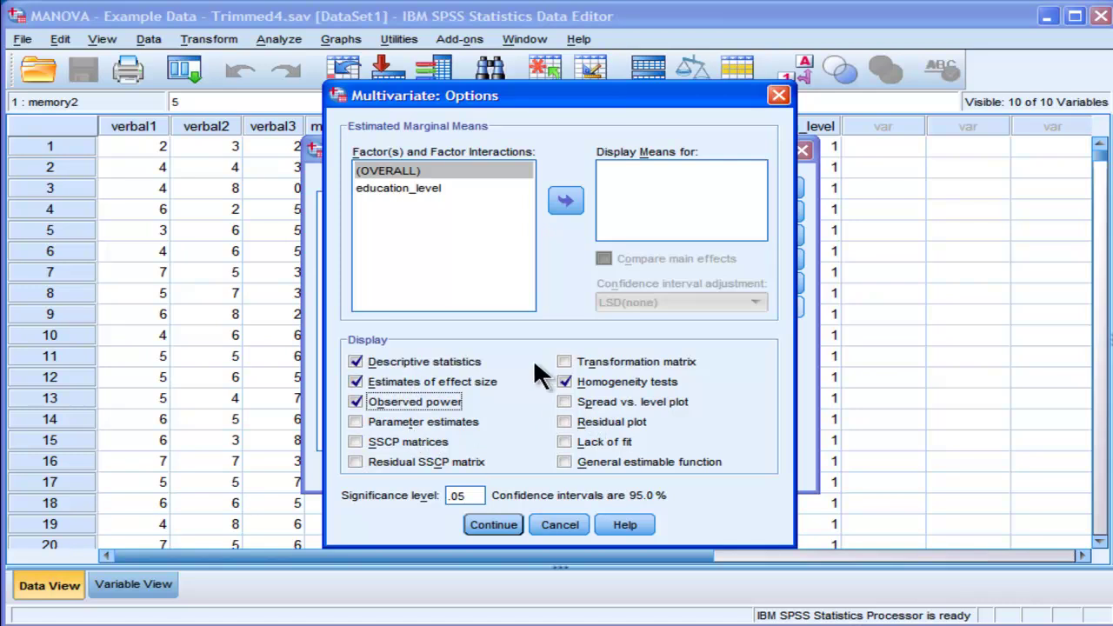
click(490, 525)
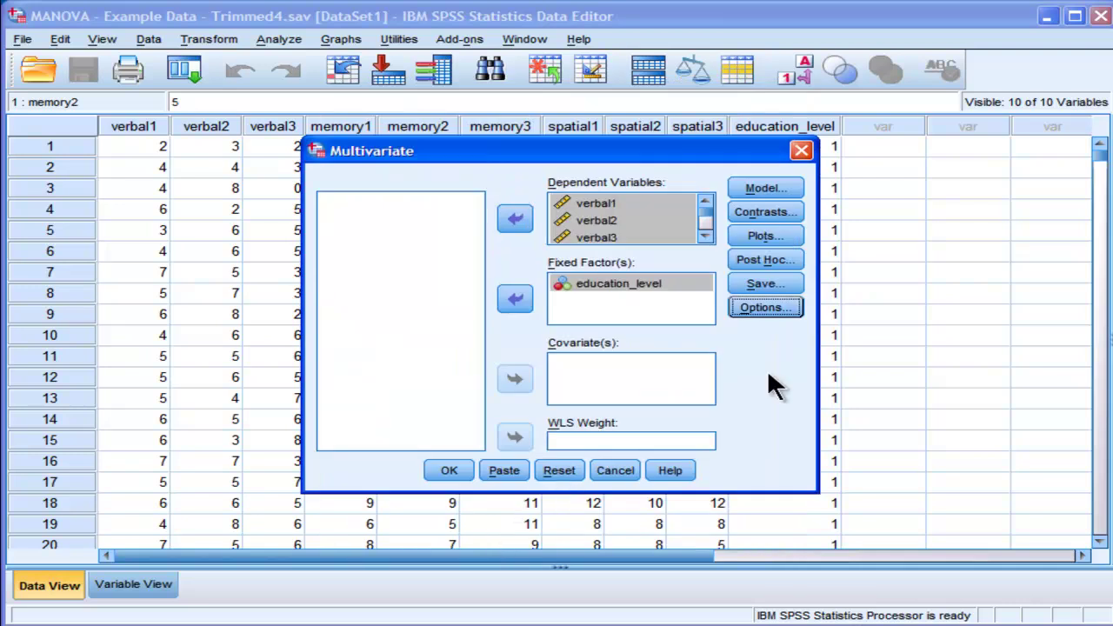
Step: Add education_level to the post hoc test list and tick LSD comparisons
click(773, 258)
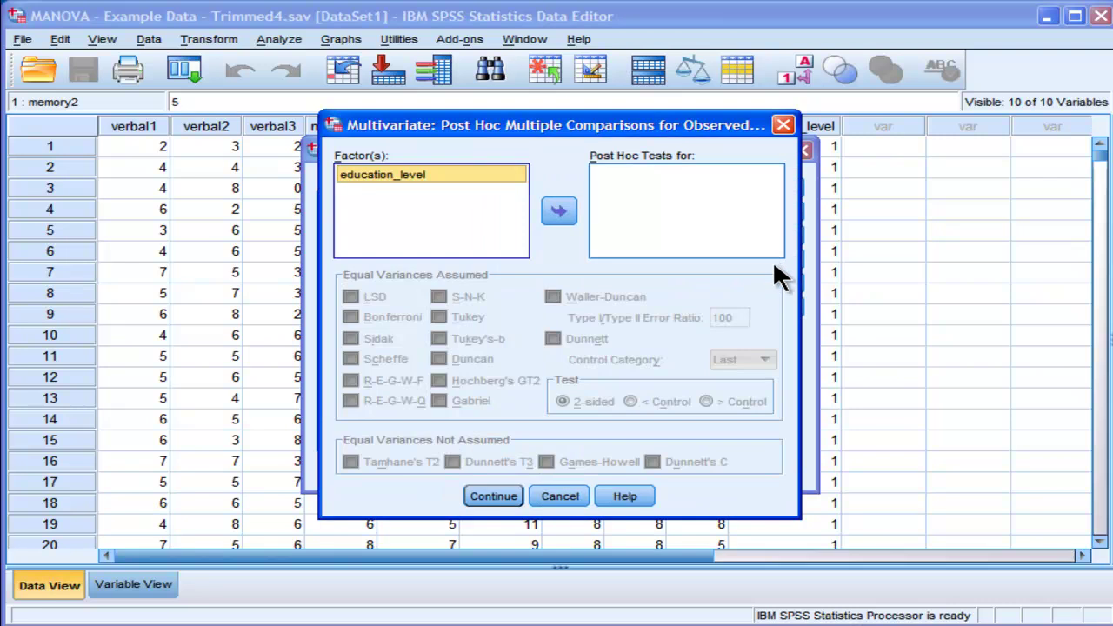
click(561, 211)
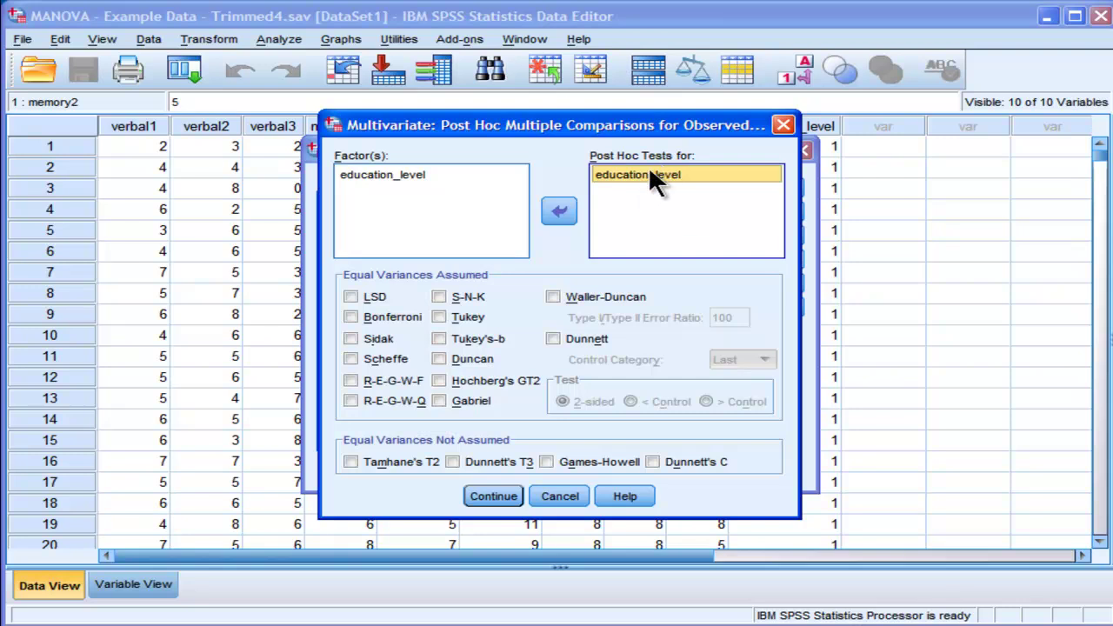
click(641, 172)
click(376, 296)
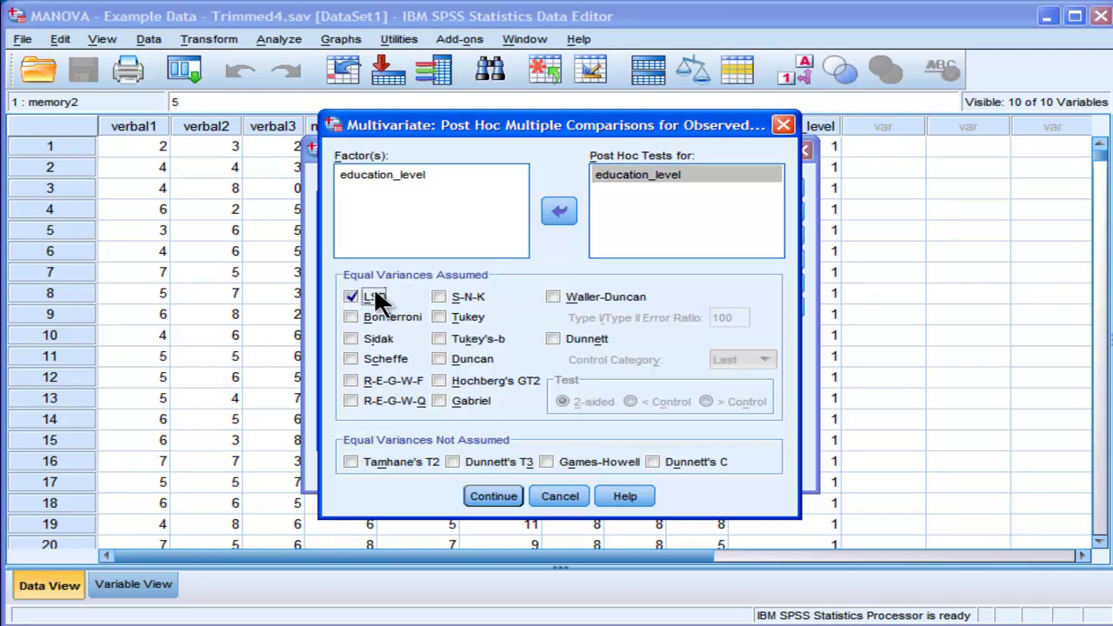